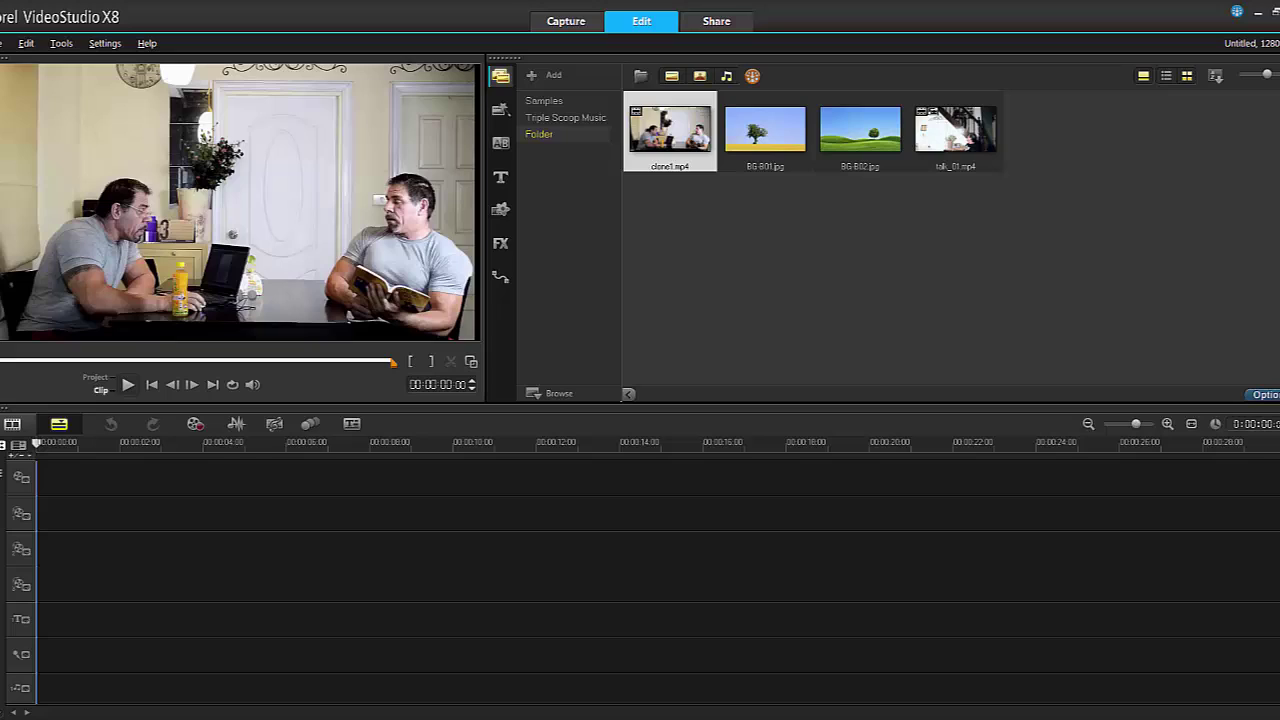
Place BG-B01.jpg then BG-B02.jpg on the video track and list the proDAD video filters
{"action": "left_click_drag", "start_coordinate": [758, 155], "coordinate": [530, 478]}
{"action": "left_click_drag", "start_coordinate": [860, 130], "coordinate": [490, 500]}
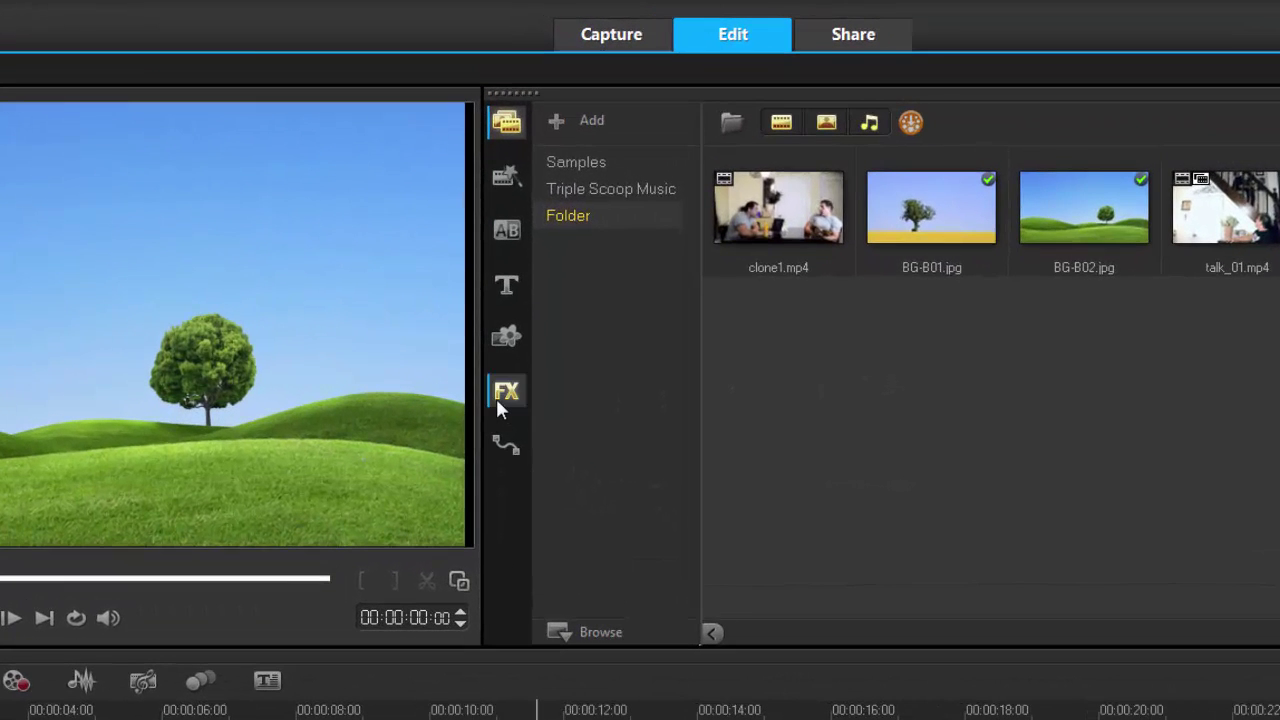
{"action": "left_click", "coordinate": [497, 400]}
{"action": "left_click", "coordinate": [745, 121]}
{"action": "left_click", "coordinate": [565, 612]}
Switch the transitions library to proDAD and drop Vitascene between BG-B01 and BG-B02
{"action": "left_click", "coordinate": [507, 232]}
{"action": "left_click", "coordinate": [747, 122]}
{"action": "left_click", "coordinate": [552, 458]}
{"action": "left_click_drag", "start_coordinate": [759, 230], "coordinate": [5, 719]}
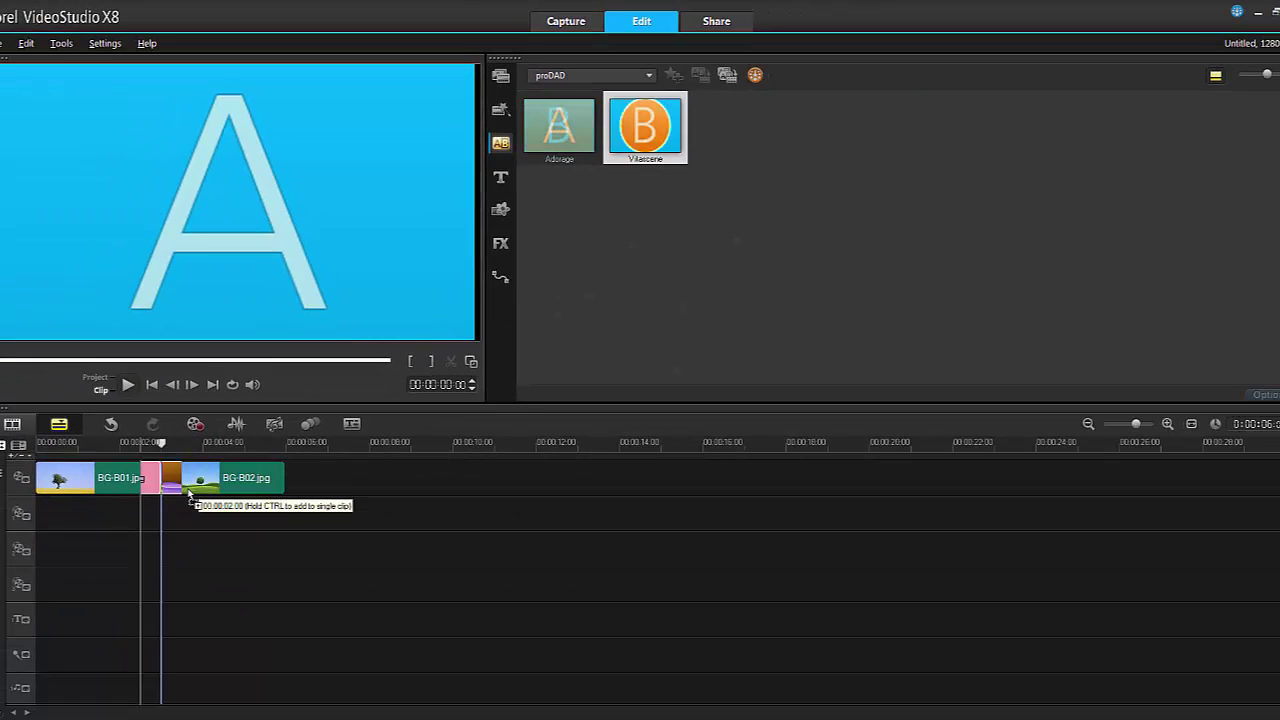
{"action": "left_click_drag", "start_coordinate": [189, 494], "coordinate": [190, 494]}
Open the transition's Vitascene editor and go up to the root preset folder
{"action": "double_click", "coordinate": [139, 480]}
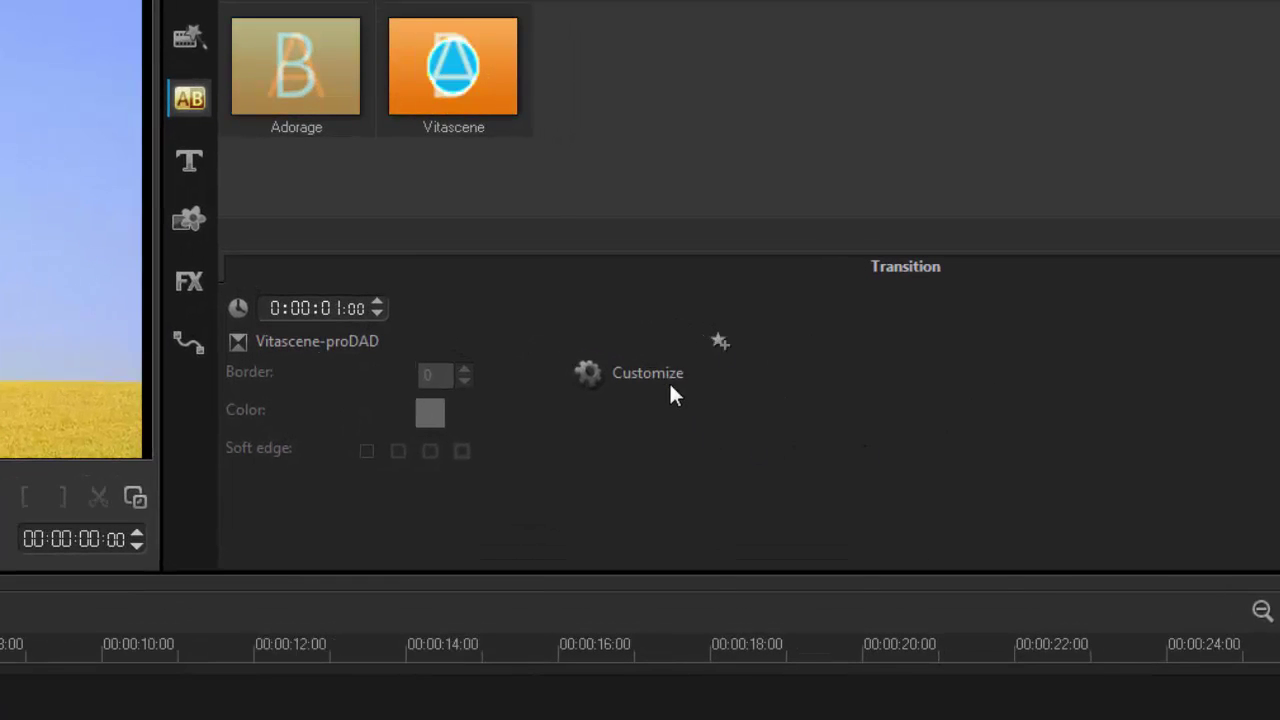
{"action": "left_click", "coordinate": [660, 375]}
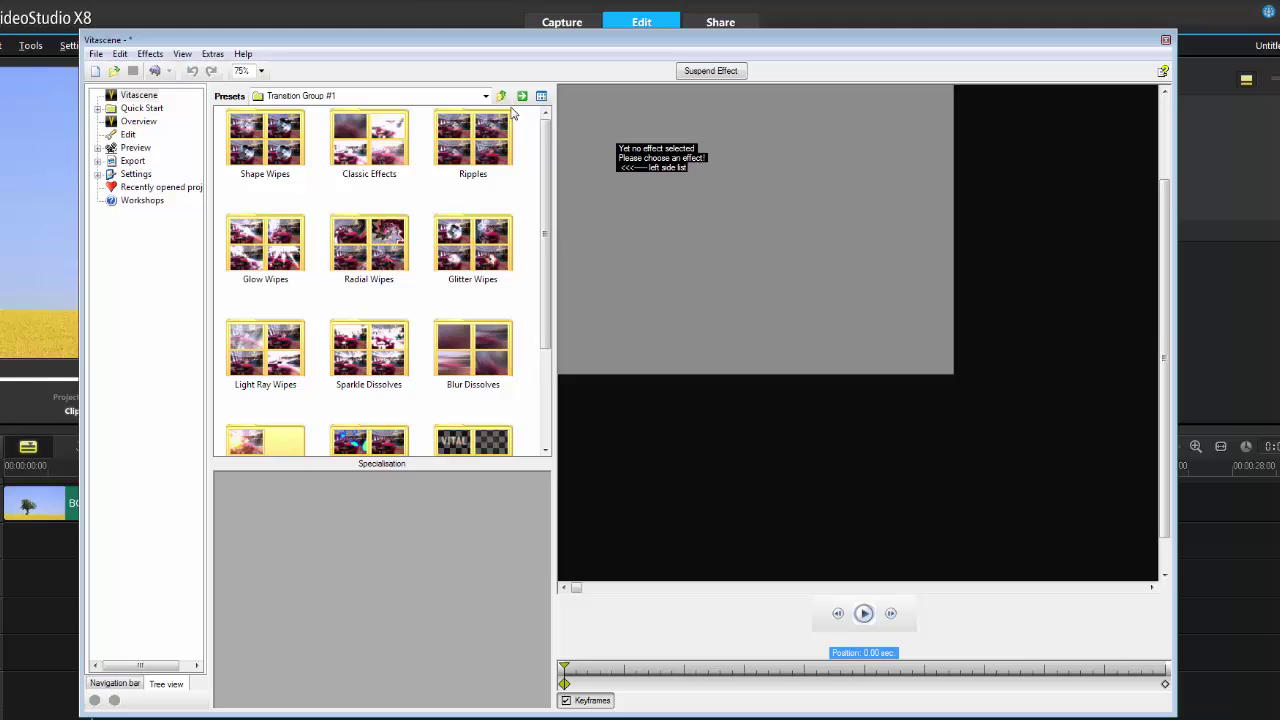
{"action": "left_click", "coordinate": [501, 97]}
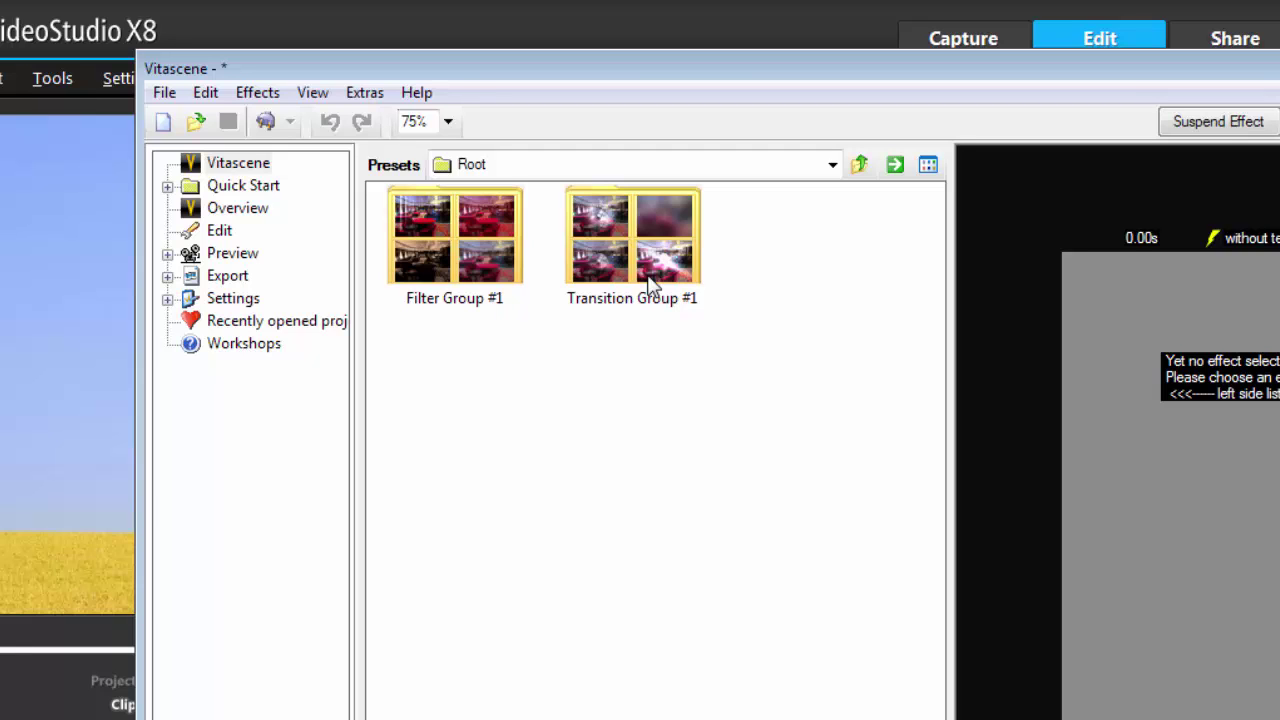
Apply Soft Glow Blur #98 from Transition Group #1 > Classic Effects and preview it
{"action": "double_click", "coordinate": [631, 261]}
{"action": "mouse_move", "coordinate": [928, 309]}
{"action": "left_mouse_down"}
{"action": "mouse_move", "coordinate": [929, 400]}
{"action": "mouse_move", "coordinate": [942, 316]}
{"action": "left_mouse_up"}
{"action": "double_click", "coordinate": [669, 251]}
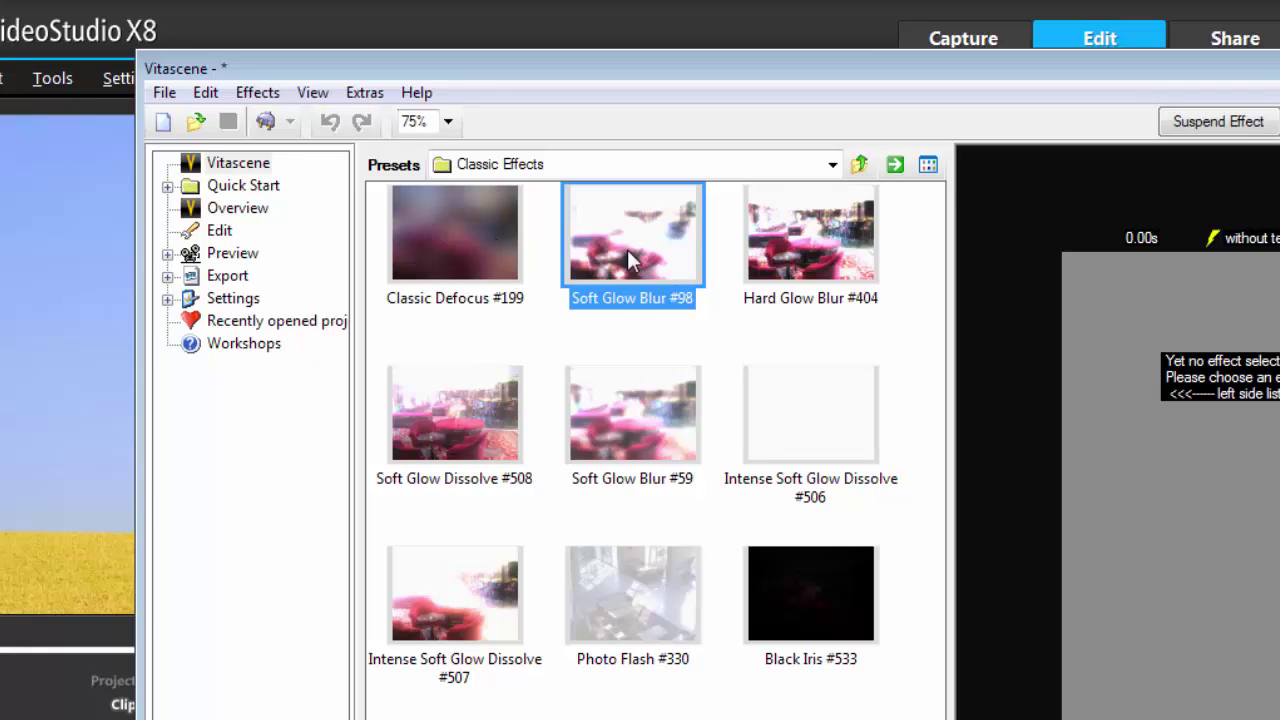
{"action": "double_click", "coordinate": [627, 249]}
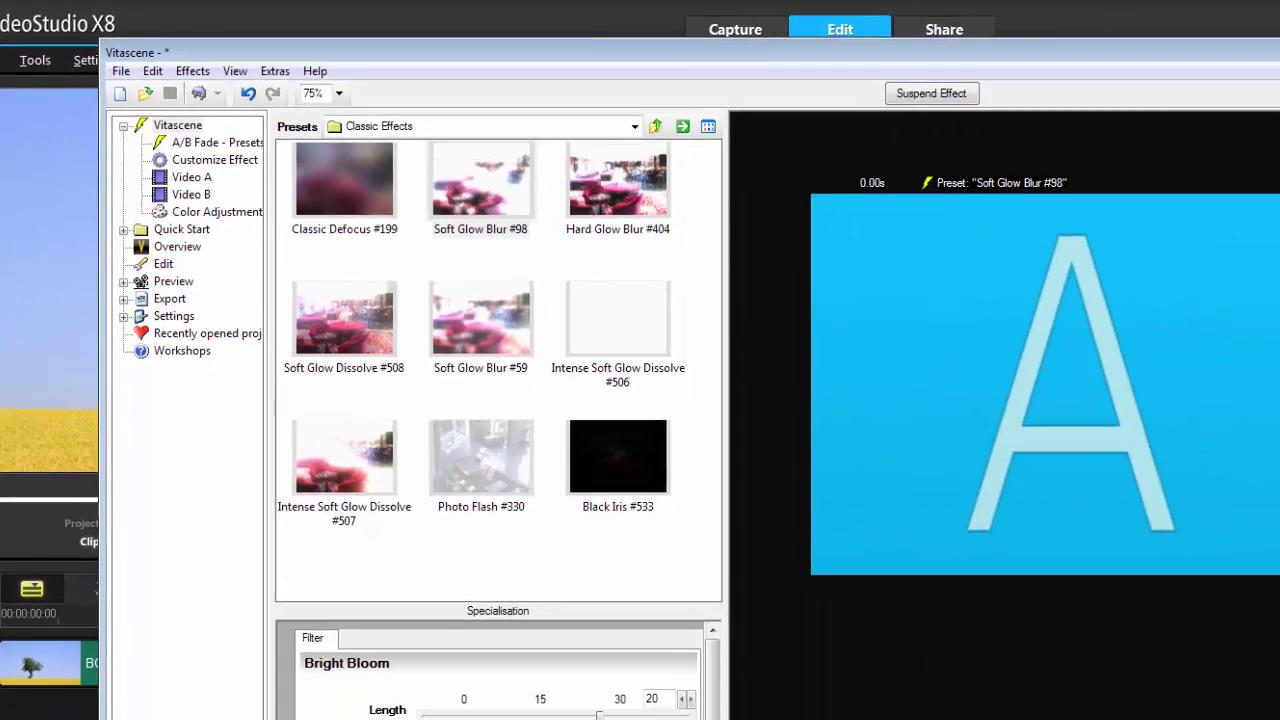
{"action": "left_click", "coordinate": [867, 622]}
Replace the preset with Intense Soft Glow Dissolve #507 and play its preview
{"action": "left_click", "coordinate": [868, 623]}
{"action": "mouse_move", "coordinate": [543, 591]}
{"action": "left_mouse_down"}
{"action": "mouse_move", "coordinate": [546, 658]}
{"action": "mouse_move", "coordinate": [546, 616]}
{"action": "left_mouse_up"}
{"action": "left_click", "coordinate": [260, 360]}
{"action": "left_click", "coordinate": [520, 97]}
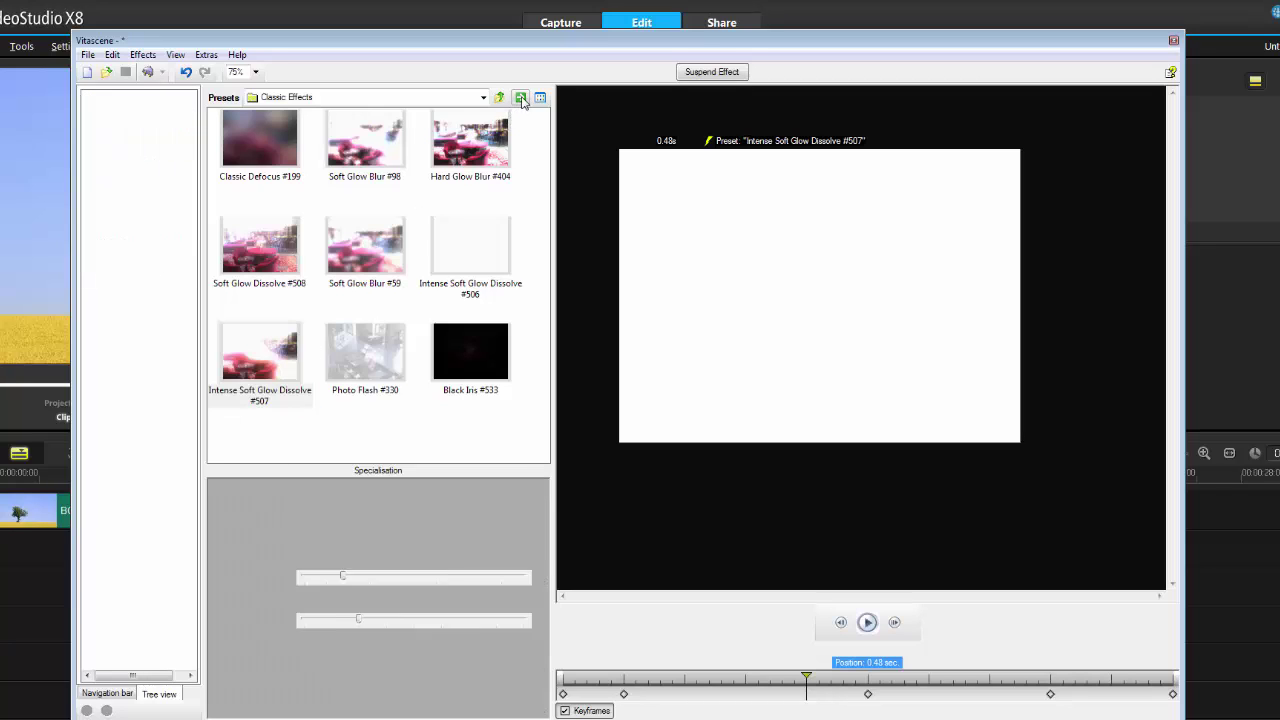
{"action": "left_click", "coordinate": [867, 622]}
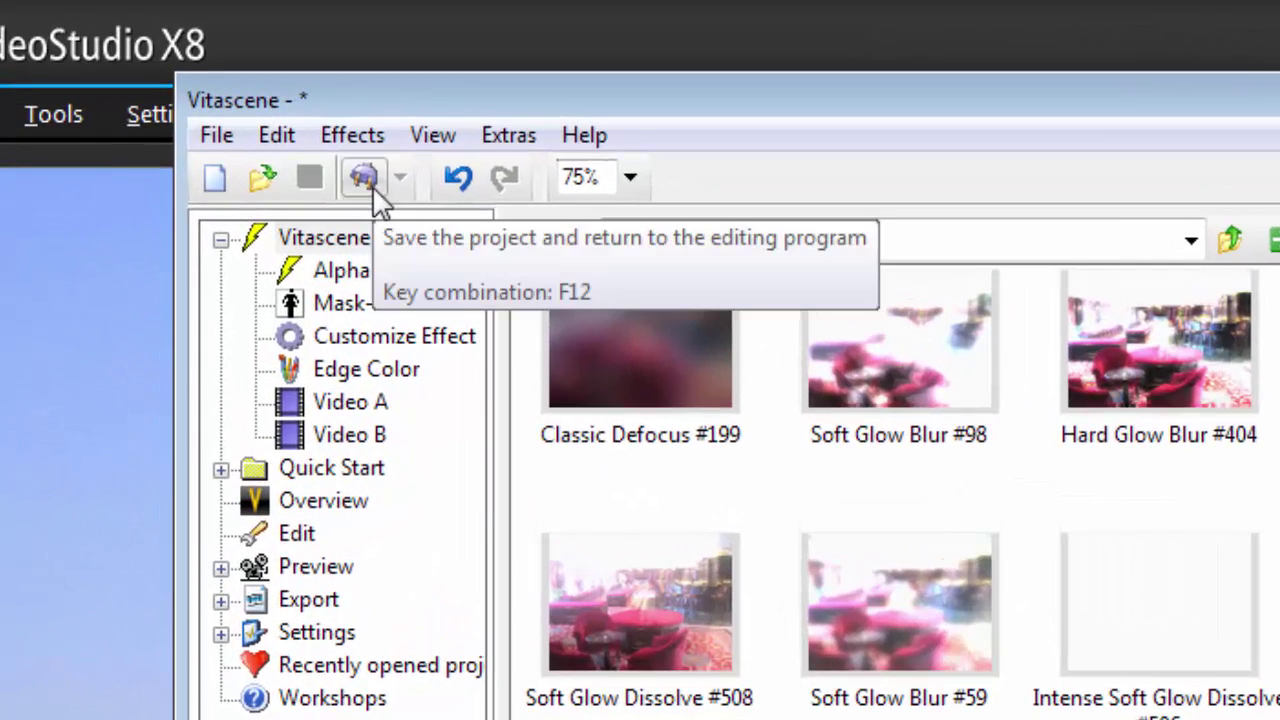
Return to VideoStudio and play the project from before the Vitascene transition
{"action": "left_click", "coordinate": [372, 190]}
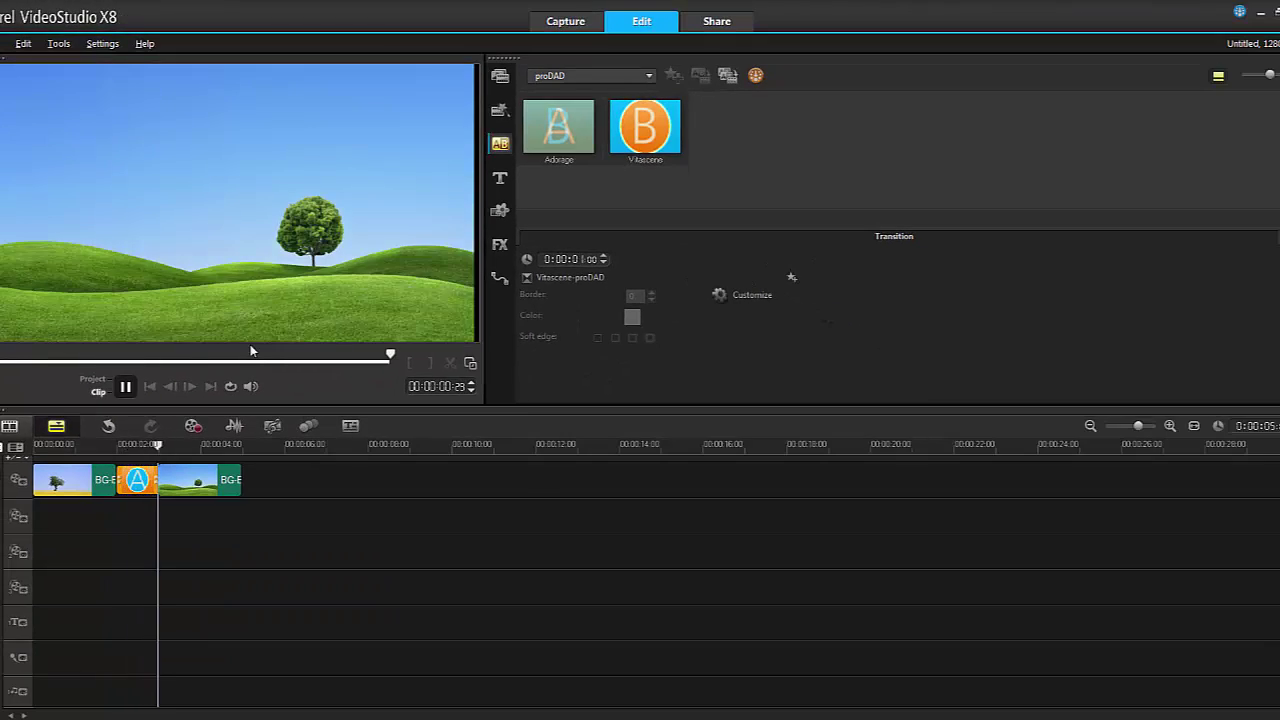
{"action": "left_click_drag", "start_coordinate": [125, 354], "coordinate": [108, 415]}
{"action": "left_click", "coordinate": [125, 386]}
Delete the Vitascene transition and put Adorage between the two clips instead
{"action": "right_click", "coordinate": [144, 489]}
{"action": "left_click", "coordinate": [180, 529]}
{"action": "left_click_drag", "start_coordinate": [558, 125], "coordinate": [160, 480]}
In the Adorage editor, pick Diver2 under Starter-Pack > Free Sample-Fx from Vol 9
{"action": "left_click", "coordinate": [745, 295]}
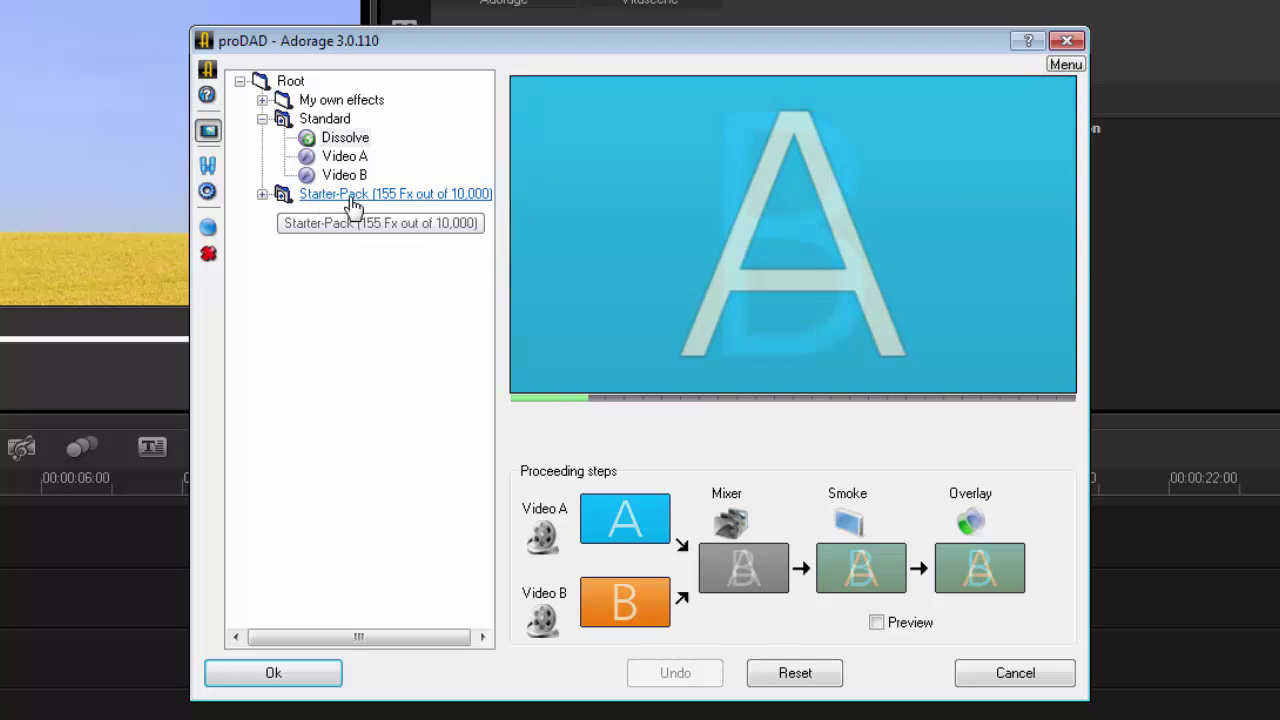
{"action": "left_click", "coordinate": [262, 195]}
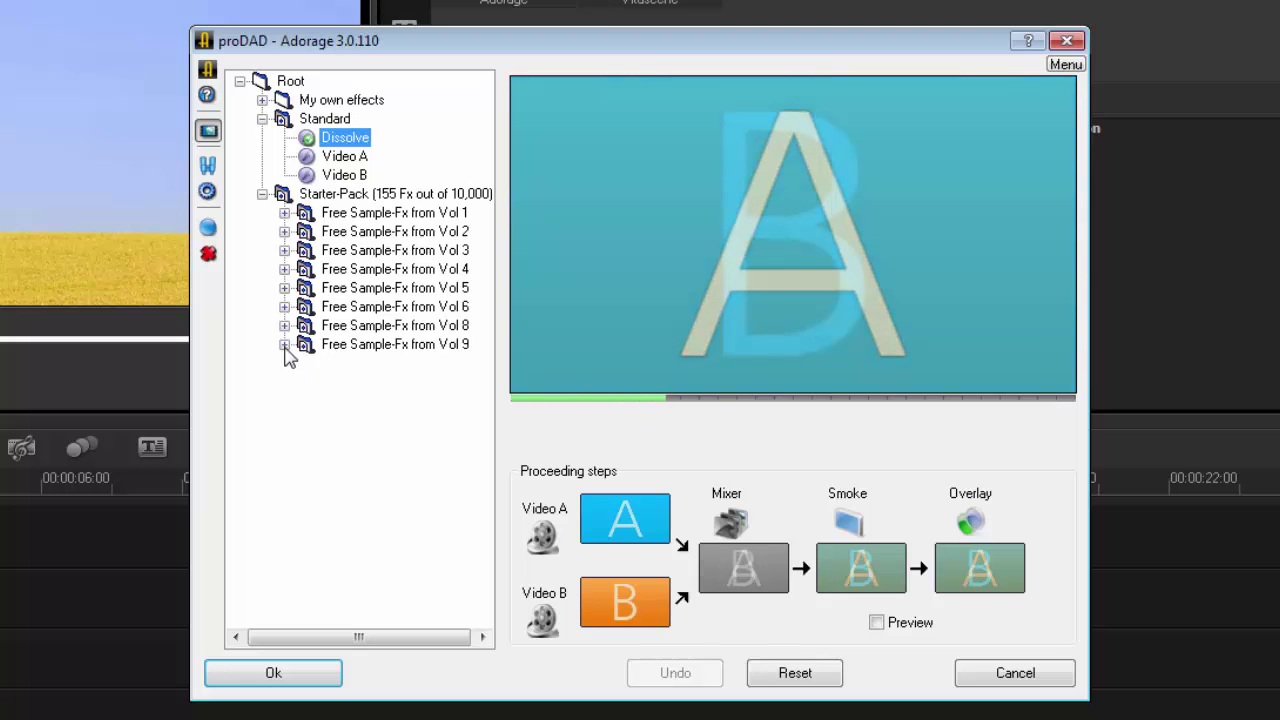
{"action": "left_click", "coordinate": [284, 345]}
{"action": "left_click", "coordinate": [352, 402]}
Open the Diver2 effect settings and look through the Video-A and Video-B panels
{"action": "double_click", "coordinate": [1000, 575]}
{"action": "left_click_drag", "start_coordinate": [775, 83], "coordinate": [1123, 55]}
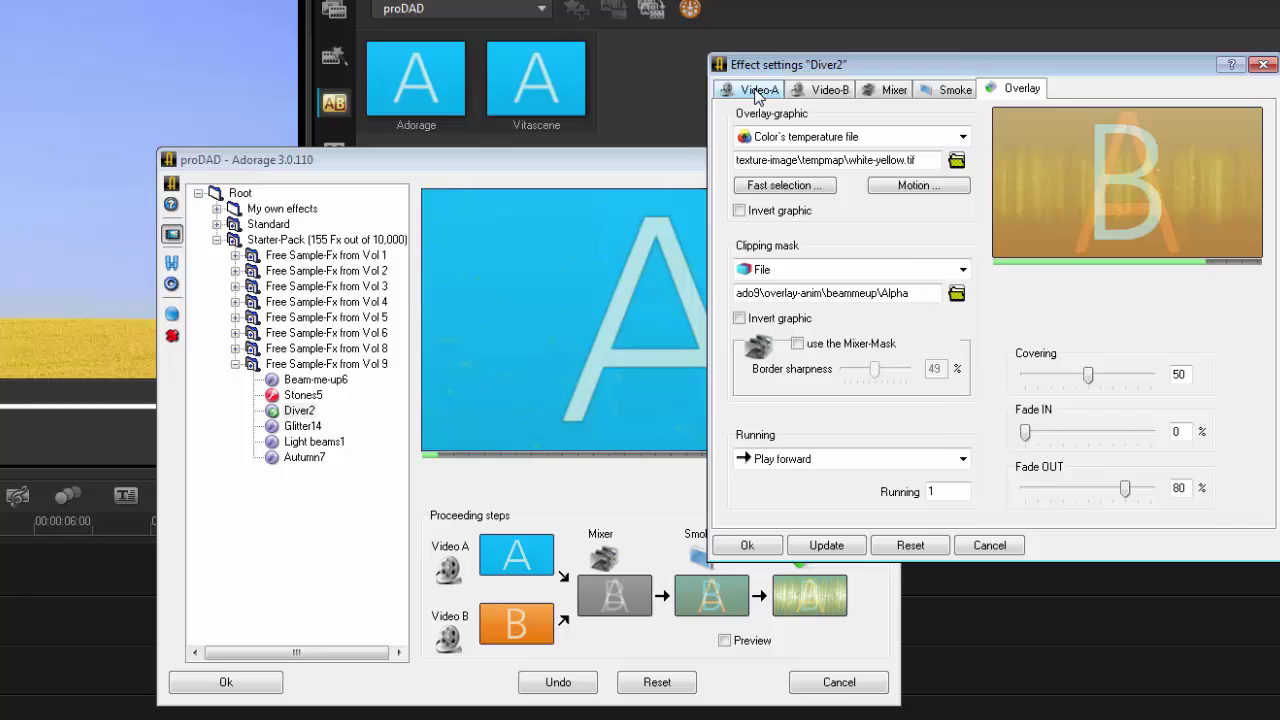
{"action": "left_click", "coordinate": [757, 90]}
{"action": "left_click", "coordinate": [1263, 66]}
{"action": "left_click", "coordinate": [518, 556]}
{"action": "left_click", "coordinate": [797, 183]}
{"action": "left_click", "coordinate": [516, 623]}
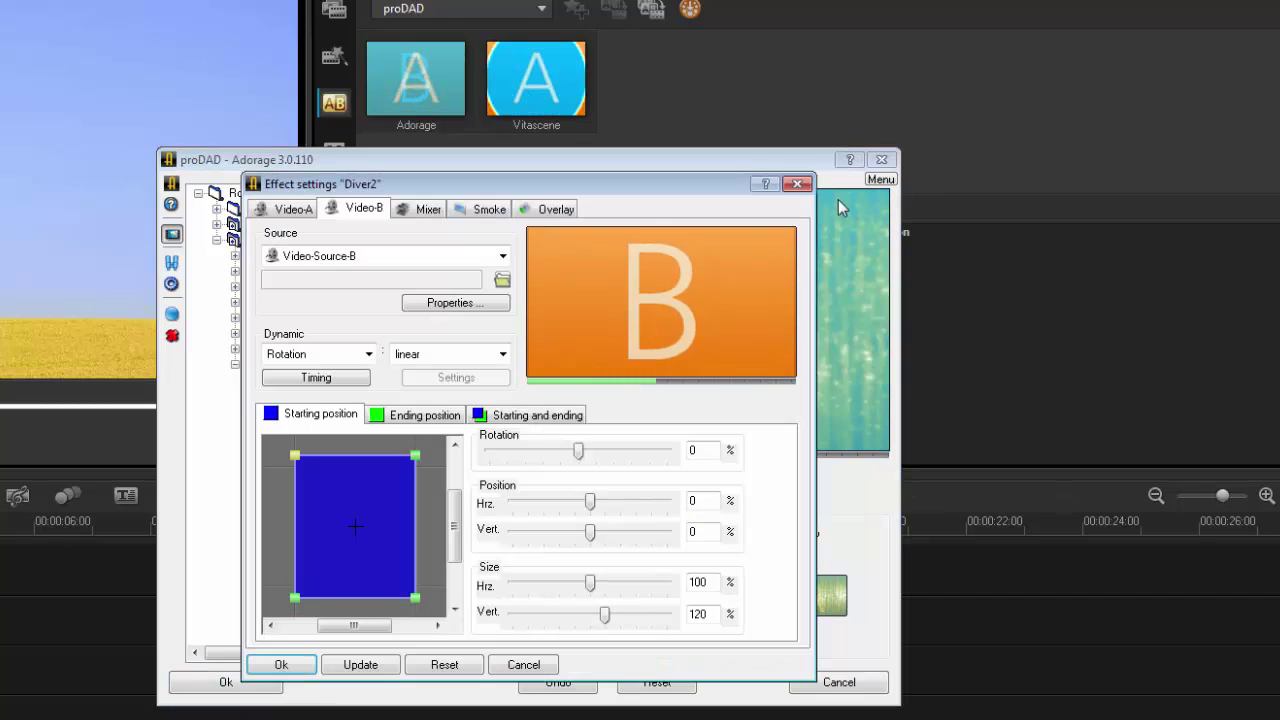
{"action": "left_click", "coordinate": [797, 184]}
Lower Video A's starting position to -10 vertically and apply Diver2 in VideoStudio
{"action": "left_click", "coordinate": [518, 556]}
{"action": "mouse_move", "coordinate": [360, 517]}
{"action": "left_mouse_down"}
{"action": "mouse_move", "coordinate": [336, 529]}
{"action": "mouse_move", "coordinate": [354, 537]}
{"action": "mouse_move", "coordinate": [366, 517]}
{"action": "mouse_move", "coordinate": [353, 529]}
{"action": "left_mouse_up"}
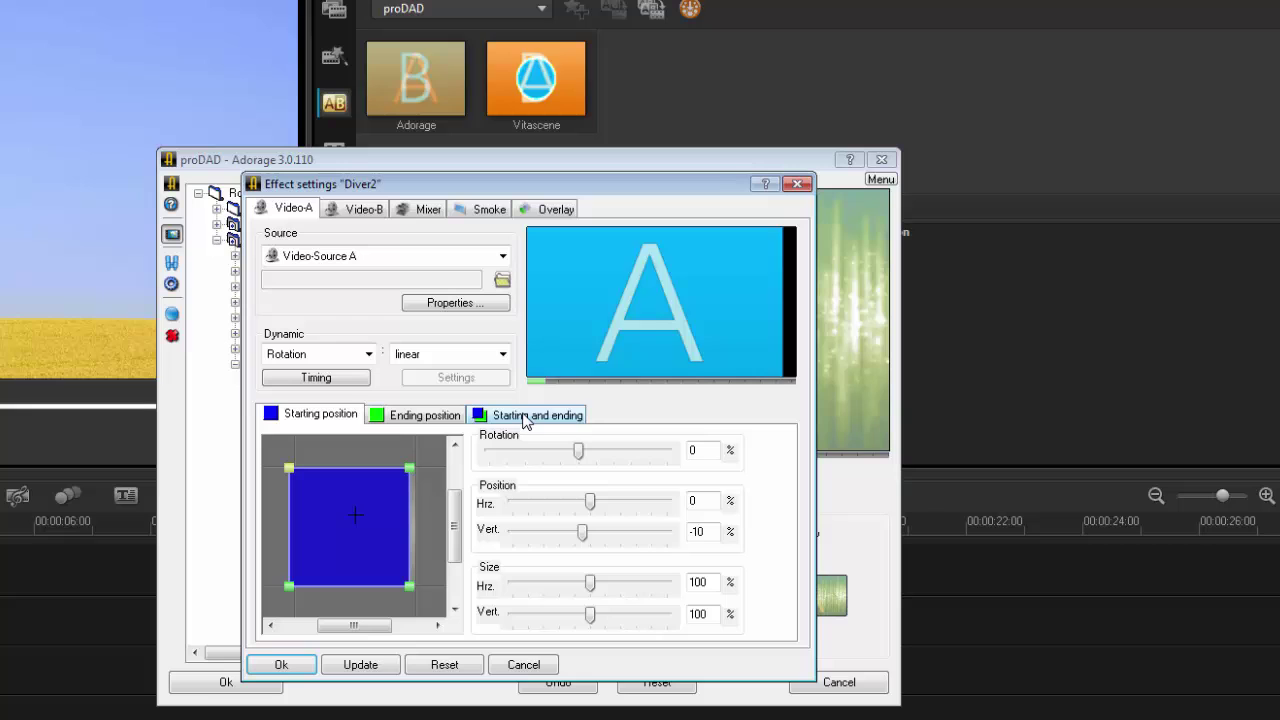
{"action": "left_click", "coordinate": [799, 185]}
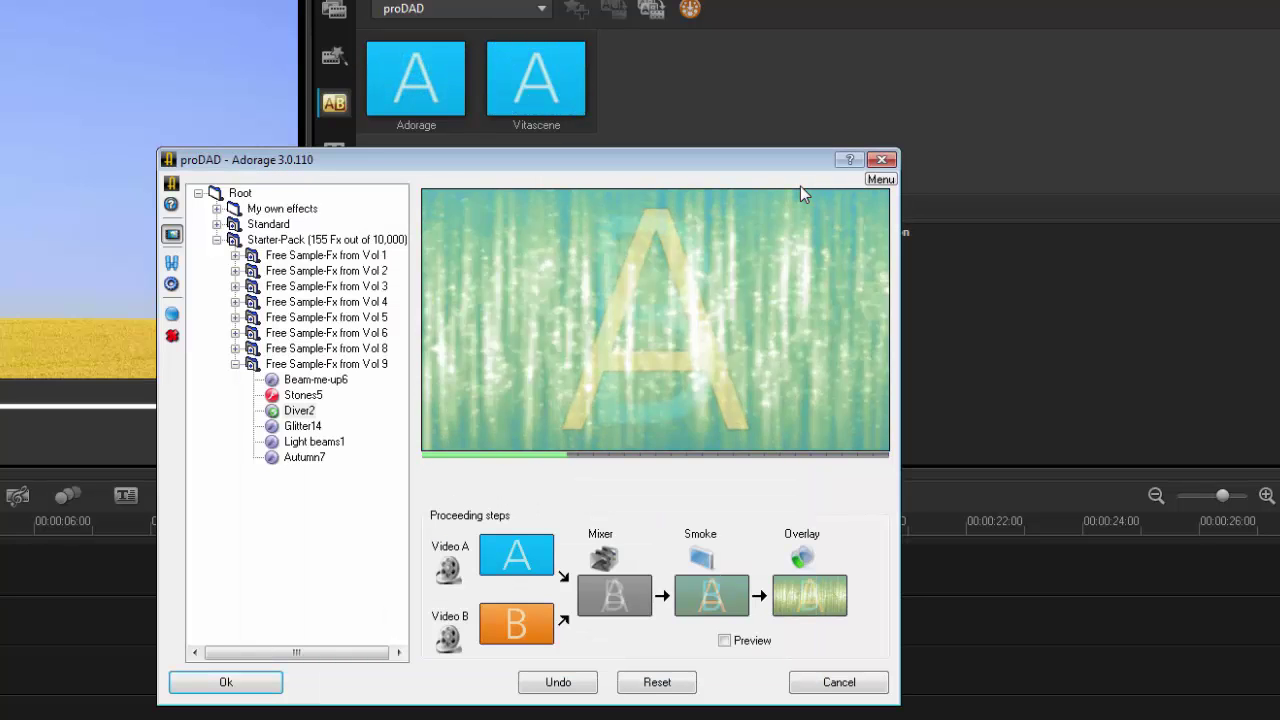
{"action": "left_click", "coordinate": [226, 682]}
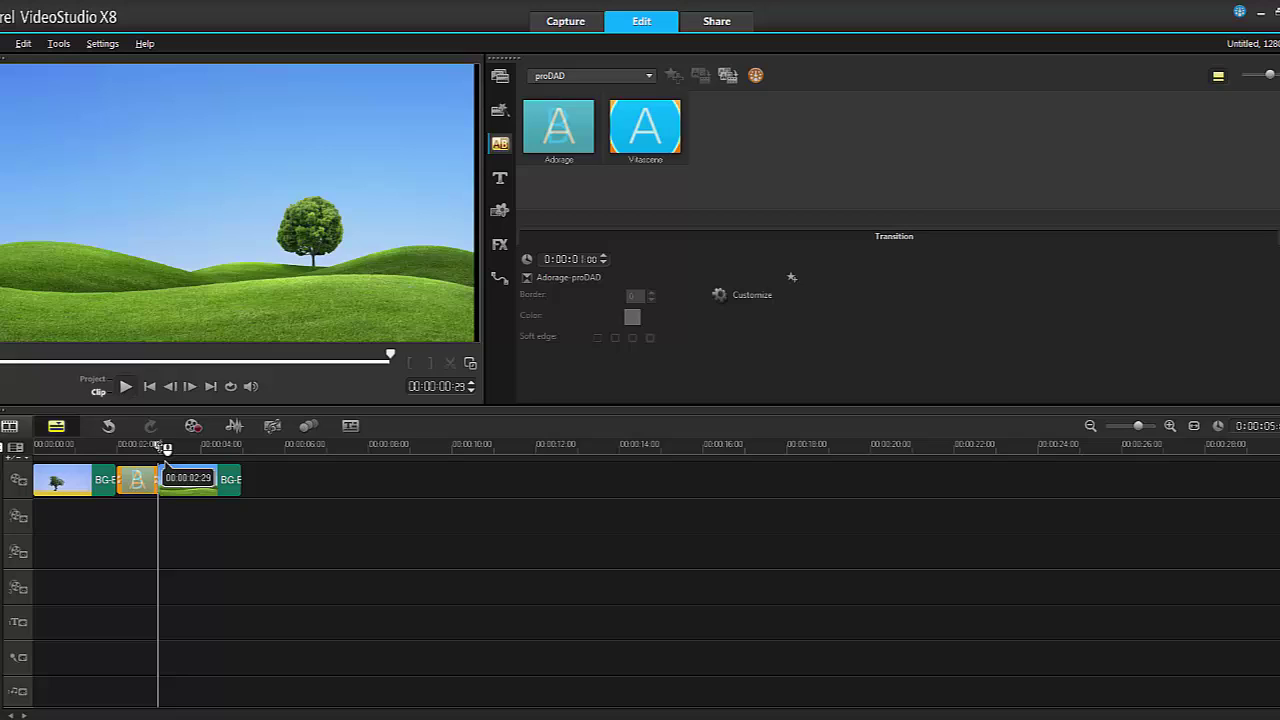
{"action": "left_click_drag", "start_coordinate": [166, 448], "coordinate": [86, 445]}
Stop playback and start a new project, bringing up the save-changes prompt
{"action": "left_click", "coordinate": [125, 387]}
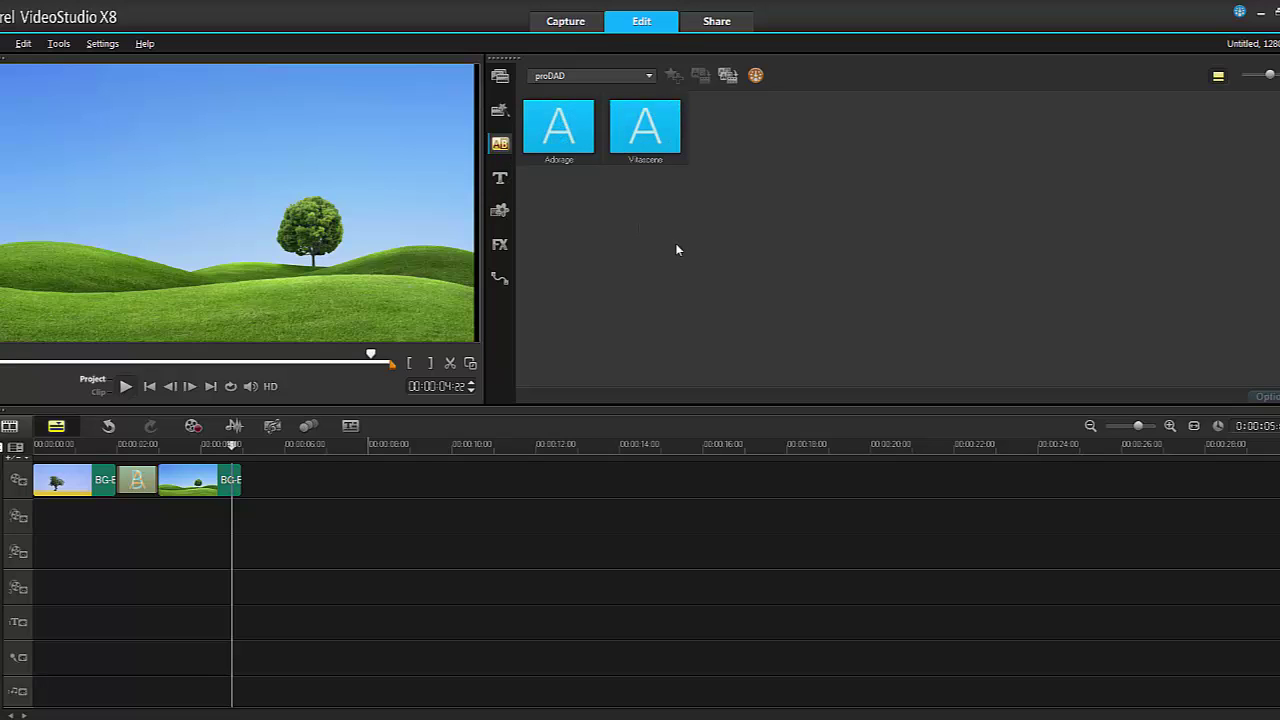
{"action": "key", "text": "alt+F4"}
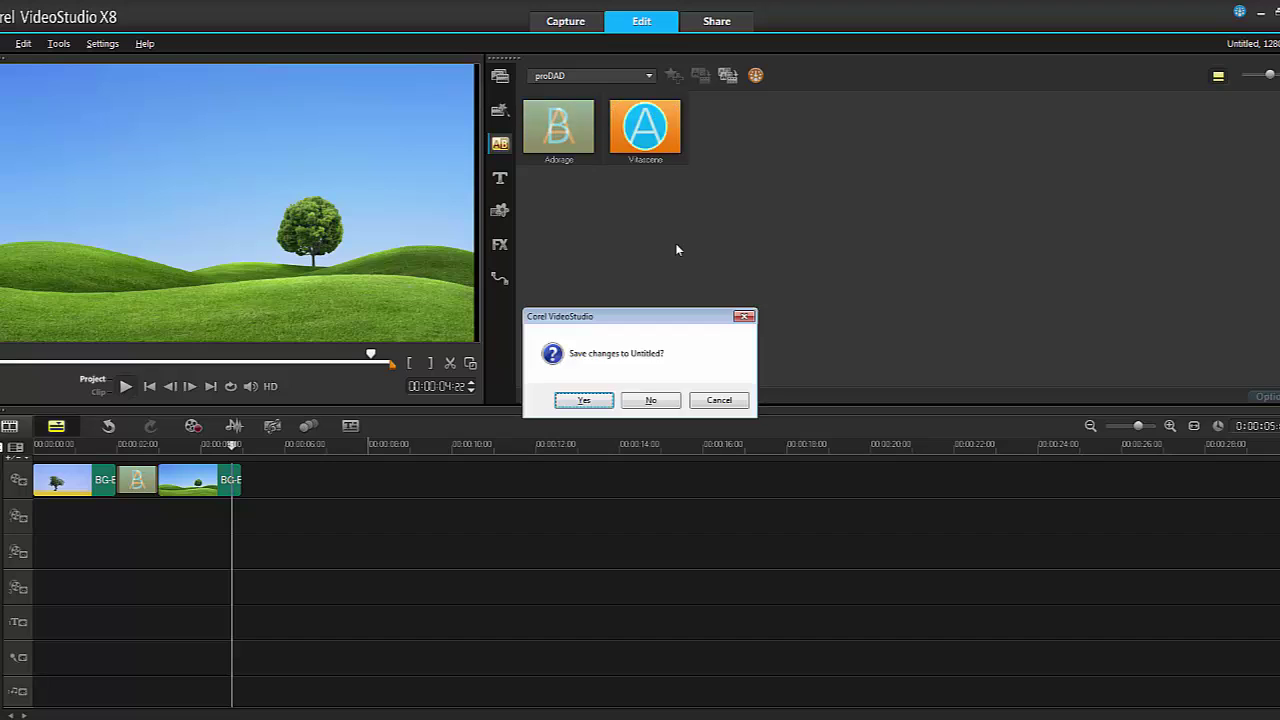
Discard the old project's changes and place talk_01.mp4 on the video track, keeping current settings
{"action": "left_click", "coordinate": [670, 399]}
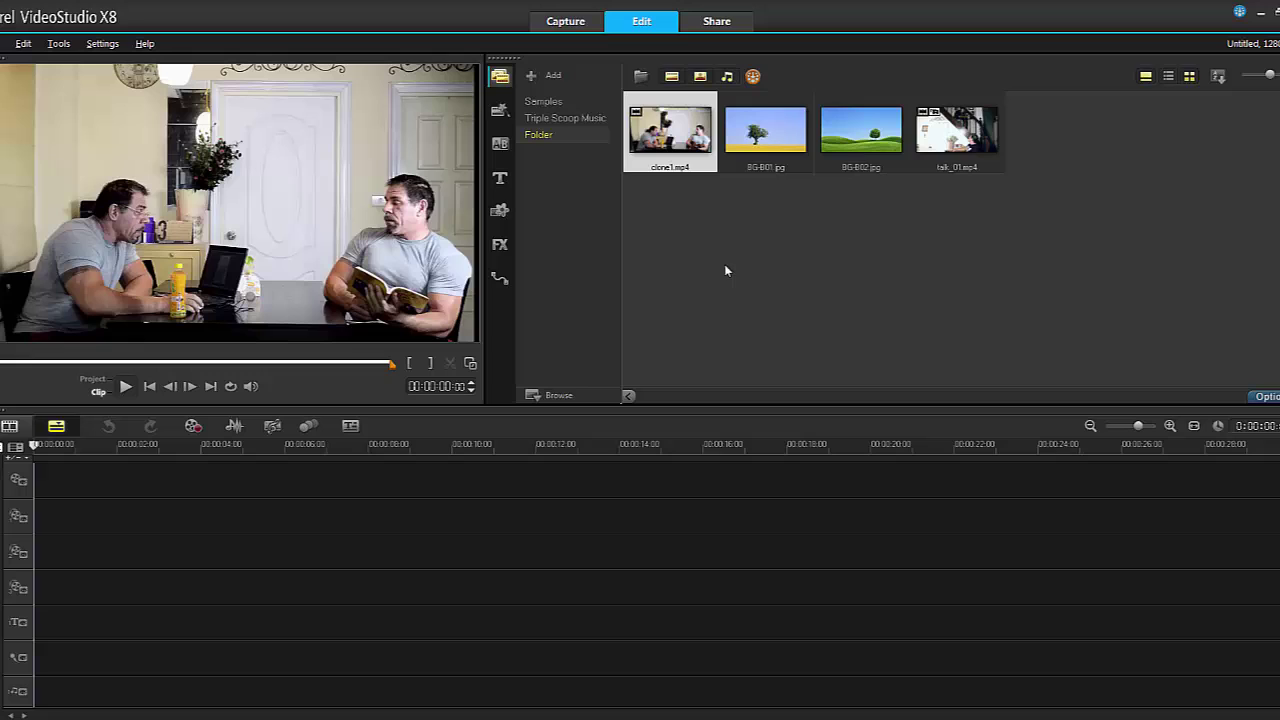
{"action": "left_click_drag", "start_coordinate": [963, 140], "coordinate": [634, 494]}
{"action": "left_click", "coordinate": [664, 400]}
{"action": "mouse_move", "coordinate": [300, 452]}
{"action": "left_mouse_down"}
{"action": "mouse_move", "coordinate": [191, 445]}
{"action": "mouse_move", "coordinate": [308, 445]}
{"action": "left_mouse_up"}
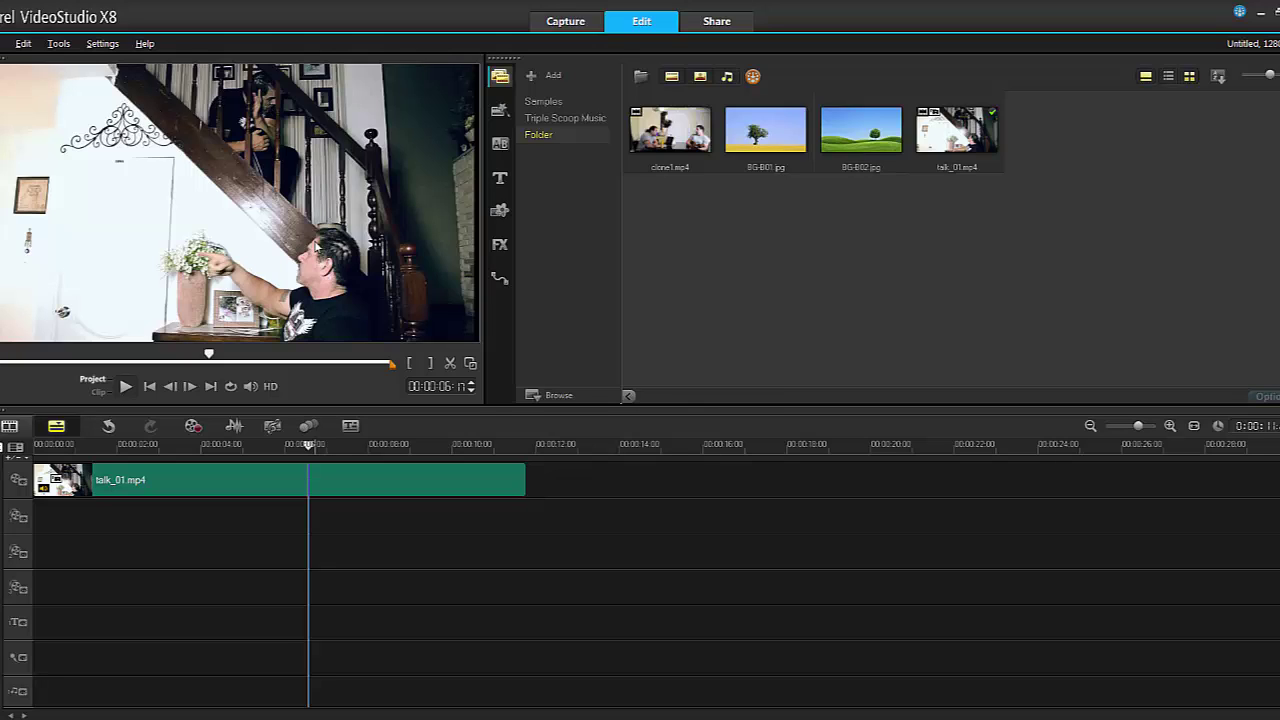
Drag the proDAD Vitascene filter onto talk_01.mp4 and open its editor at the root preset groups
{"action": "left_click", "coordinate": [502, 246]}
{"action": "left_click", "coordinate": [644, 75]}
{"action": "left_click", "coordinate": [541, 385]}
{"action": "left_click_drag", "start_coordinate": [885, 130], "coordinate": [420, 484]}
{"action": "left_click", "coordinate": [617, 349]}
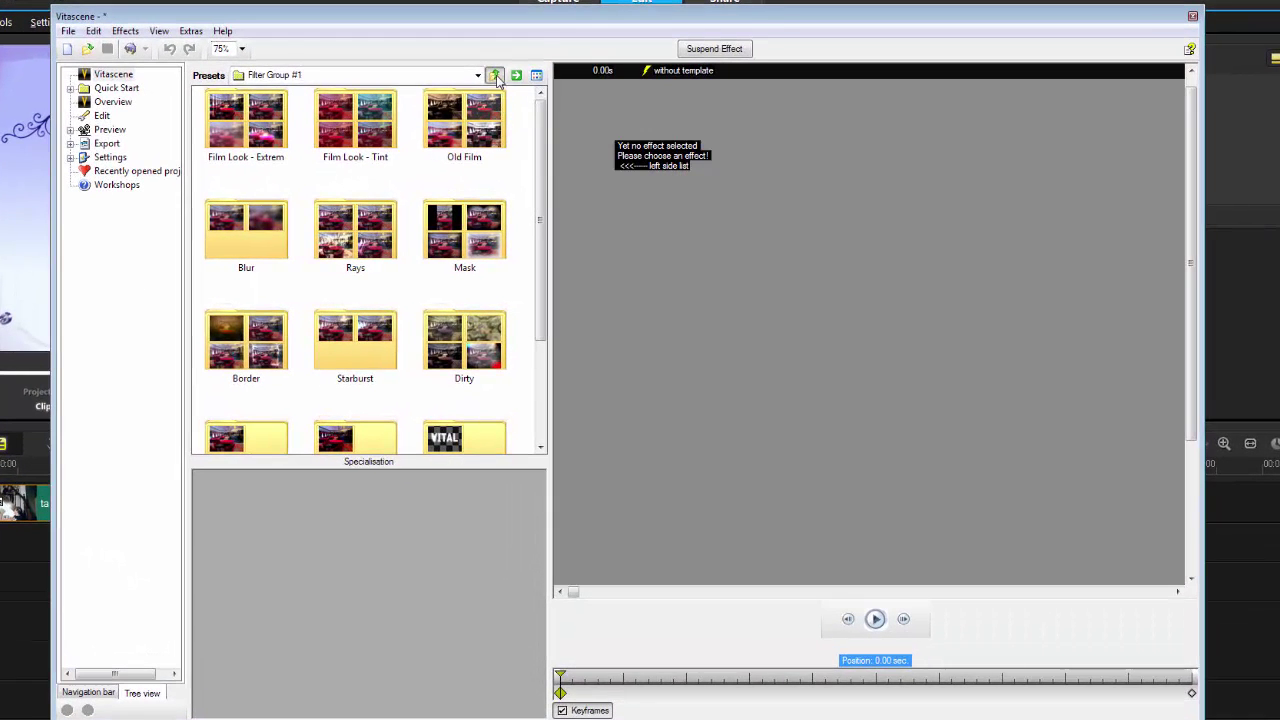
{"action": "left_click", "coordinate": [494, 76]}
Apply the Sepia #93 preset from Filter Group #1's Old Film folder and play the preview
{"action": "double_click", "coordinate": [250, 138]}
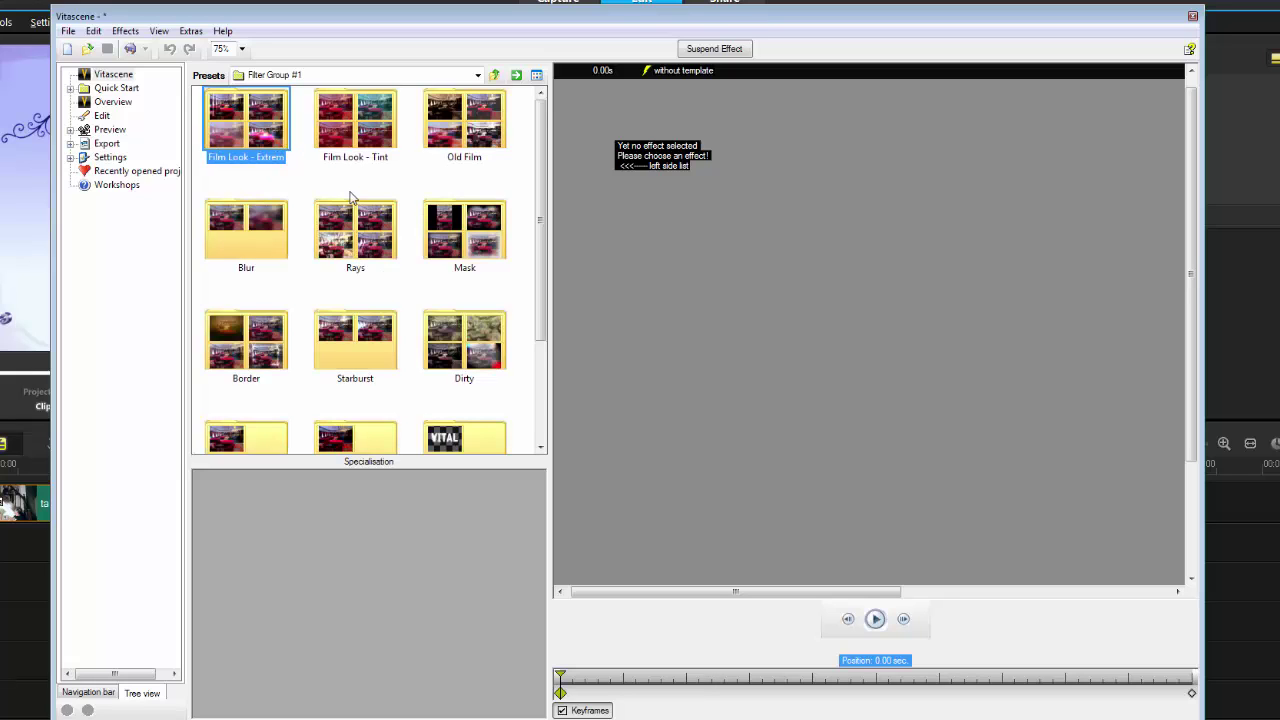
{"action": "double_click", "coordinate": [491, 141]}
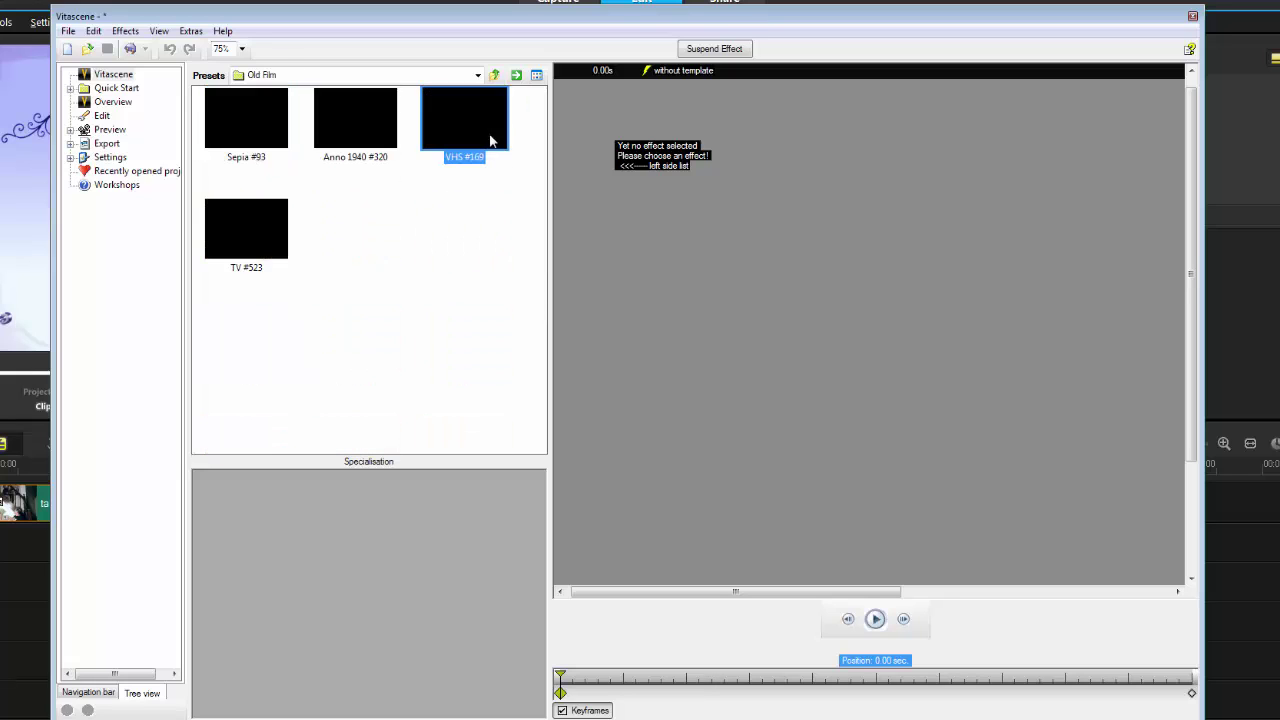
{"action": "double_click", "coordinate": [235, 130]}
{"action": "left_click_drag", "start_coordinate": [771, 594], "coordinate": [921, 594]}
{"action": "left_click", "coordinate": [876, 620]}
Toggle Suspend Effect to compare Sepia #93 with the original, leaving the effect on
{"action": "left_click", "coordinate": [715, 50]}
{"action": "left_click", "coordinate": [715, 50]}
{"action": "left_click", "coordinate": [715, 50]}
{"action": "left_click", "coordinate": [715, 50]}
{"action": "left_click", "coordinate": [715, 50]}
{"action": "left_click", "coordinate": [715, 50]}
Set the preview zoom to 50% and stop playback
{"action": "left_click", "coordinate": [242, 50]}
{"action": "left_click", "coordinate": [209, 5]}
{"action": "left_click", "coordinate": [875, 619]}
Adjust saturation to -41%, then switch to the Anno 1940 #320 preset
{"action": "left_click", "coordinate": [298, 488]}
{"action": "left_click", "coordinate": [241, 539]}
{"action": "mouse_move", "coordinate": [302, 611]}
{"action": "left_mouse_down"}
{"action": "mouse_move", "coordinate": [343, 609]}
{"action": "mouse_move", "coordinate": [303, 615]}
{"action": "left_mouse_up"}
{"action": "left_click", "coordinate": [333, 135]}
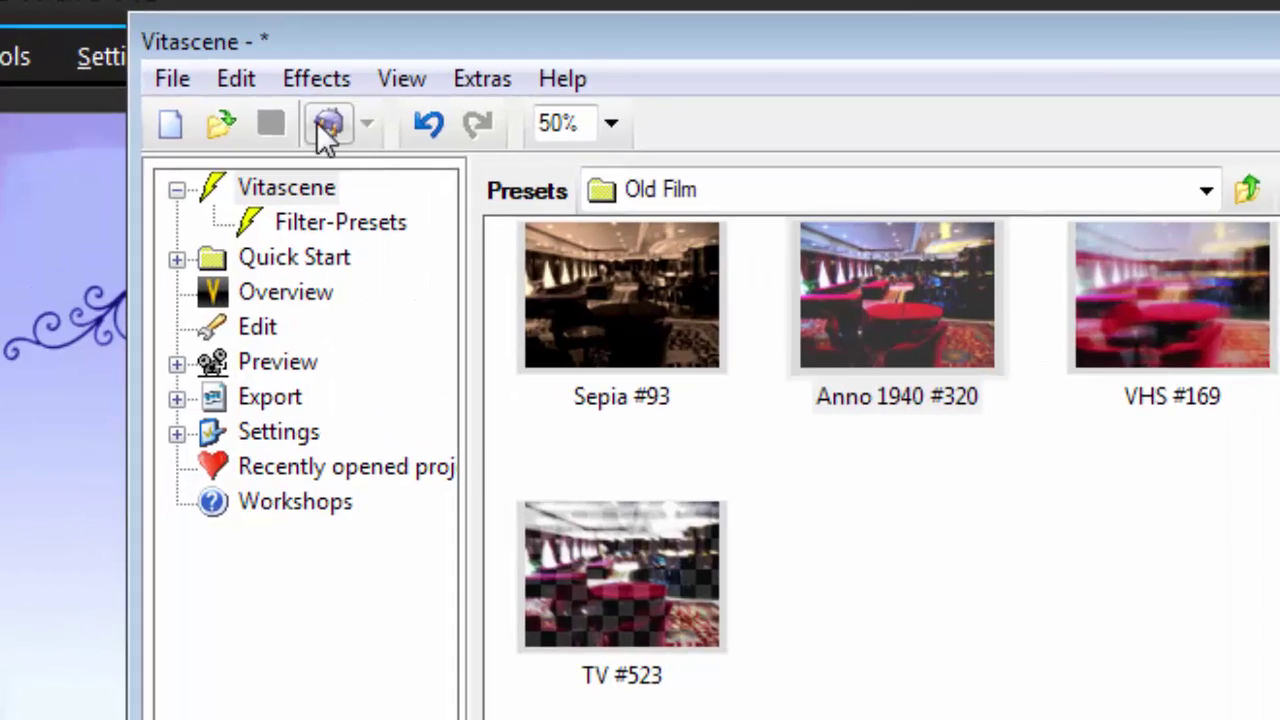
Apply the Vitascene grade, then replace talk_01.mp4's Vitascene 2.0 filter with Adorage
{"action": "left_click", "coordinate": [280, 105]}
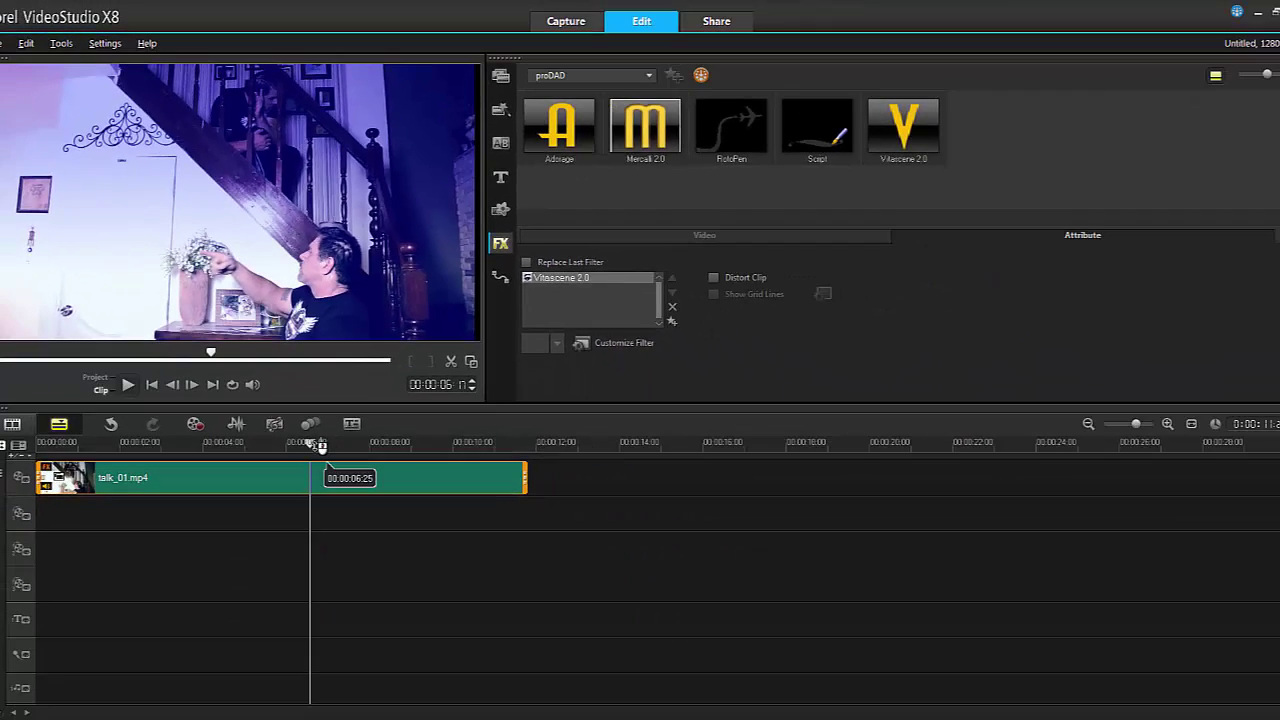
{"action": "left_click_drag", "start_coordinate": [320, 447], "coordinate": [225, 450]}
{"action": "left_click", "coordinate": [262, 476]}
{"action": "left_click", "coordinate": [672, 308]}
{"action": "left_click_drag", "start_coordinate": [551, 127], "coordinate": [355, 483]}
In Adorage's Customize Filter, choose Diver2 under Starter-Pack › Free Sample-Fx from Vol 9
{"action": "left_click", "coordinate": [612, 343]}
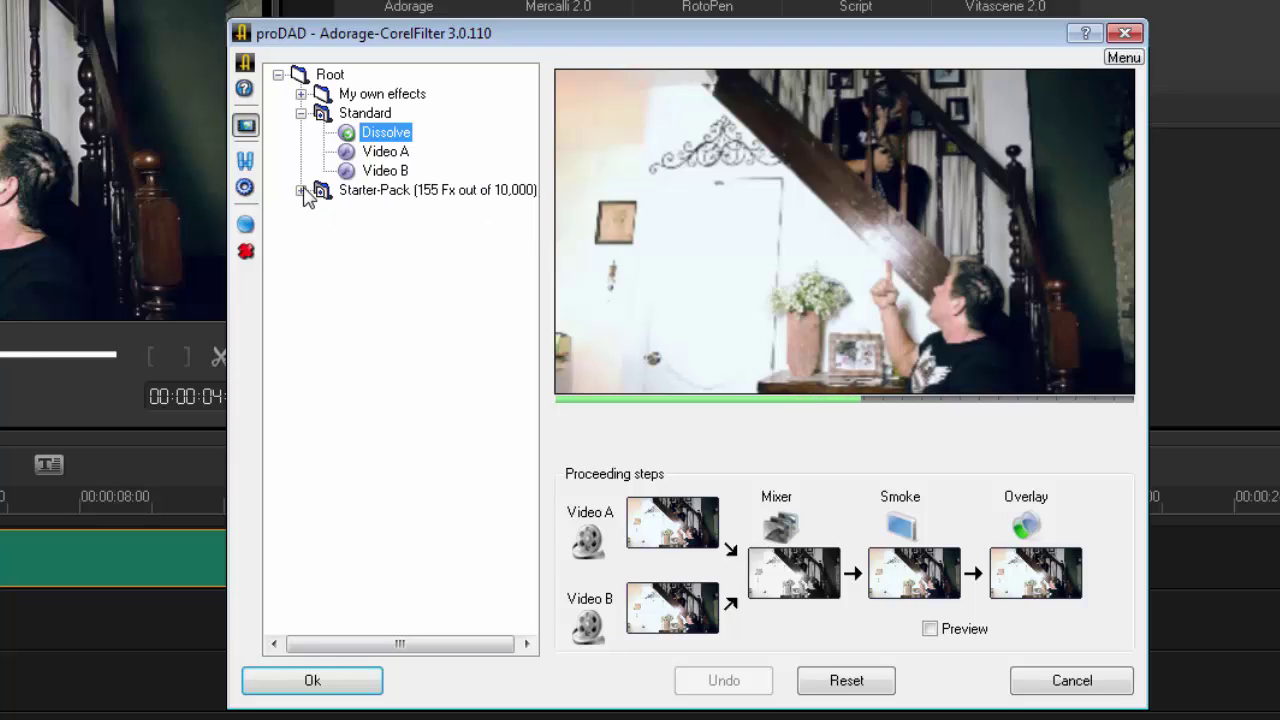
{"action": "left_click", "coordinate": [301, 190]}
{"action": "left_click", "coordinate": [323, 344]}
{"action": "left_click", "coordinate": [401, 402]}
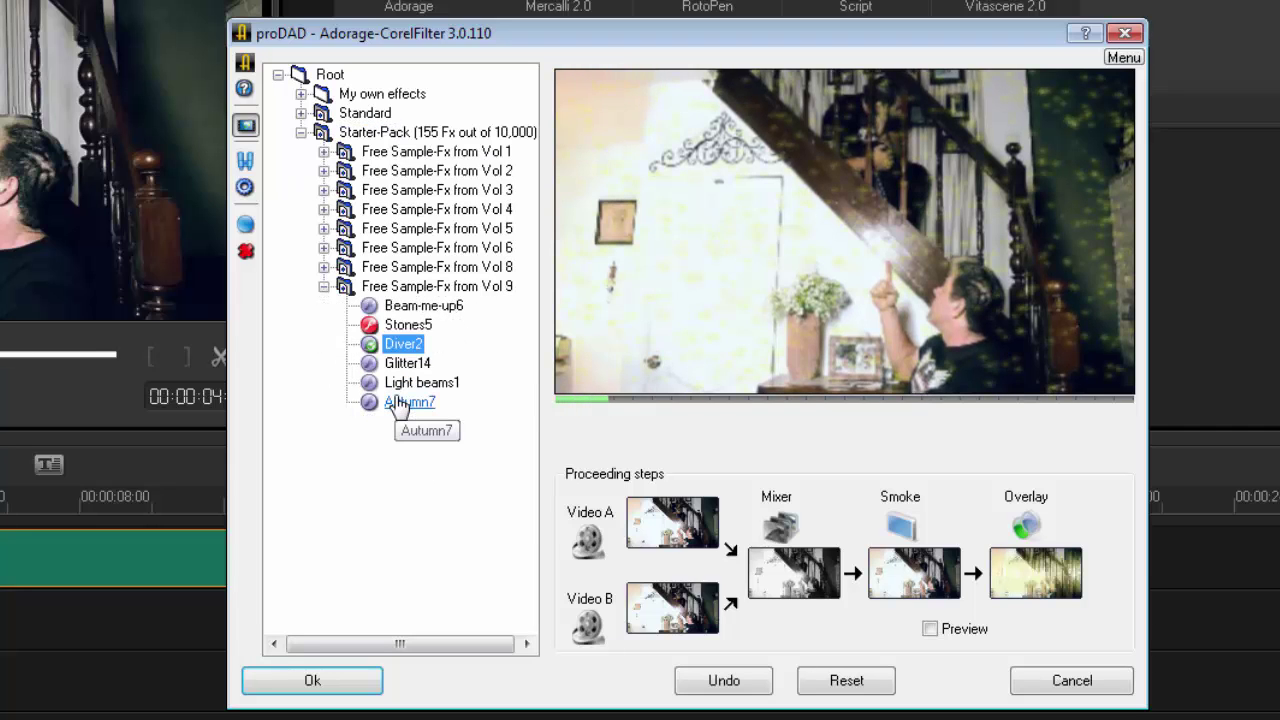